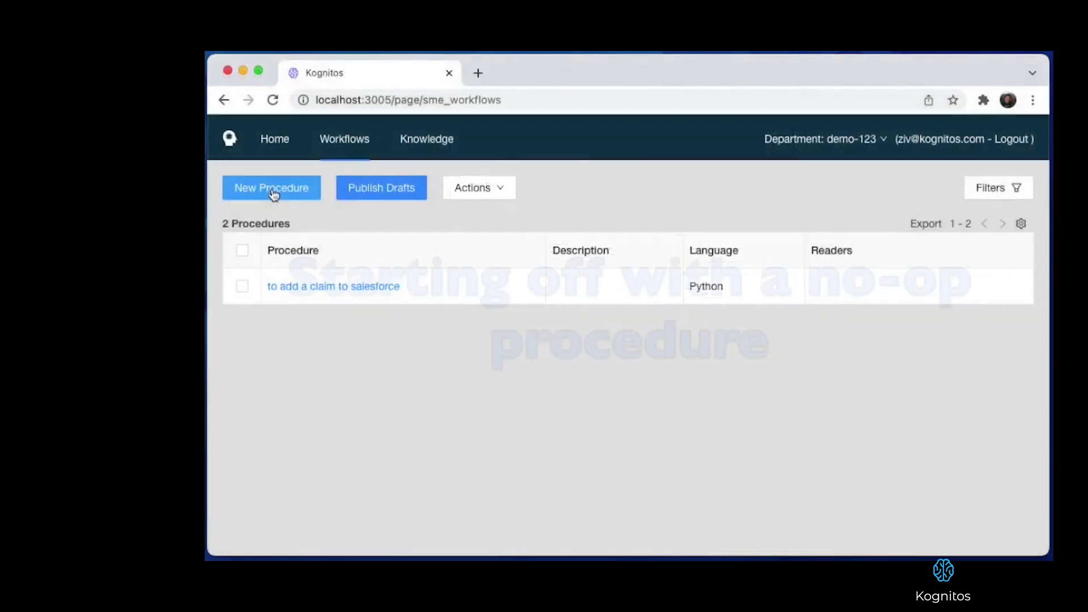
Create an English procedure 'to process an invoice' whose only step is 'do nothing', and save it.
{"action": "left_click", "coordinate": [272, 189]}
{"action": "left_click", "coordinate": [422, 210]}
{"action": "type", "text": "to p"}
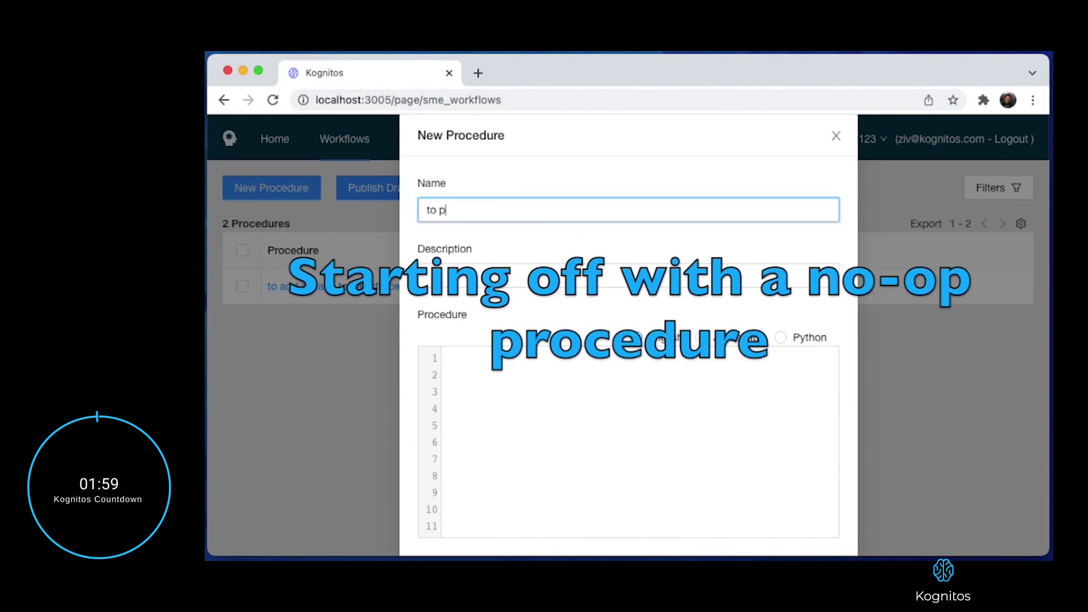
{"action": "type", "text": "rocess an invoice"}
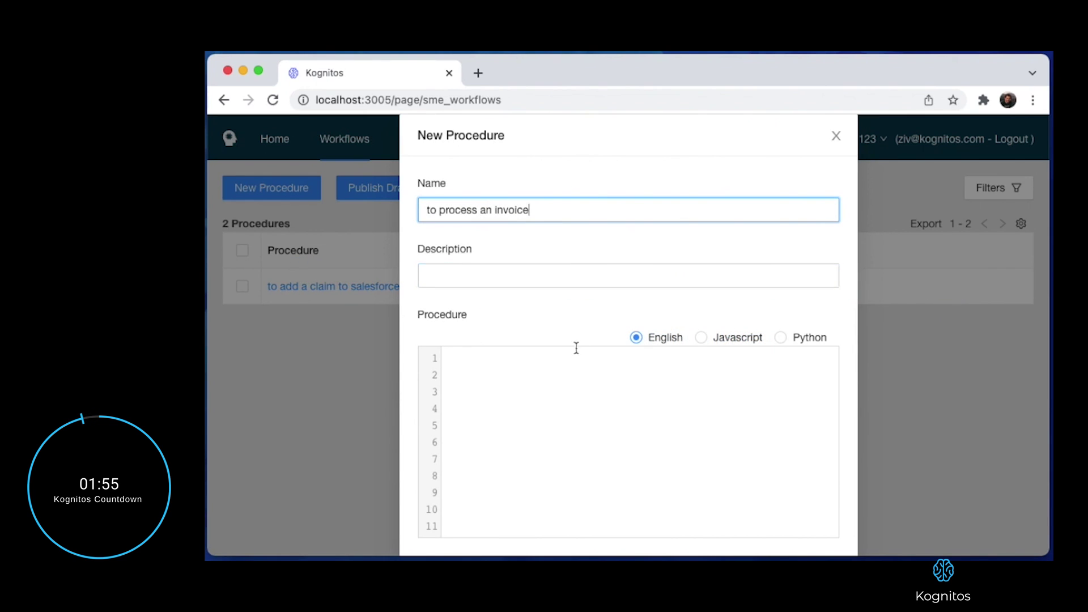
{"action": "left_click", "coordinate": [559, 357]}
{"action": "type", "text": "do nothing"}
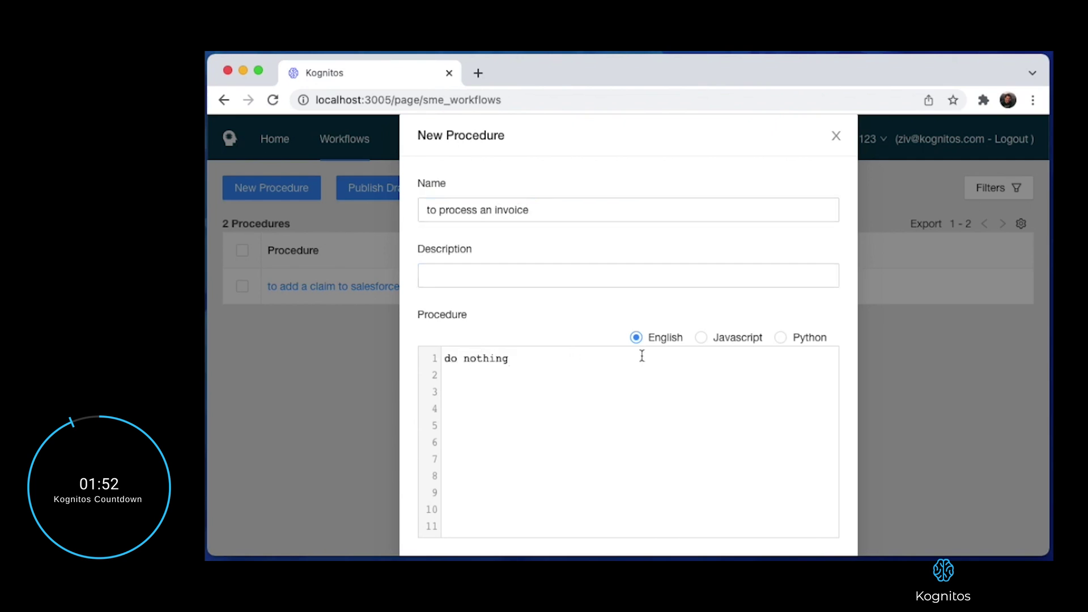
{"action": "scroll", "coordinate": [643, 356], "scroll_direction": "down", "scroll_amount": 3}
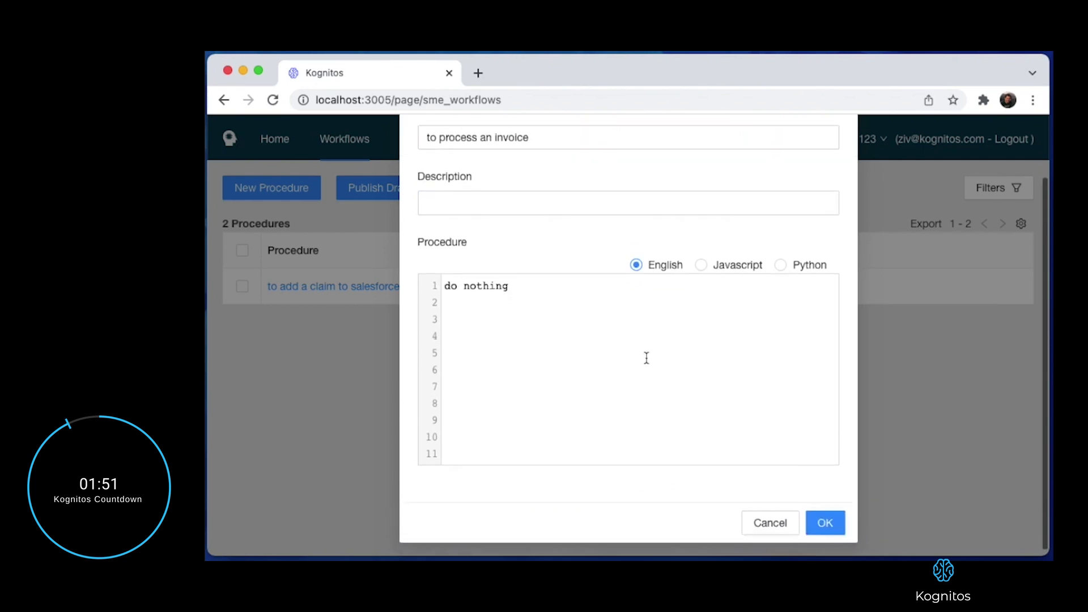
{"action": "left_click", "coordinate": [825, 518]}
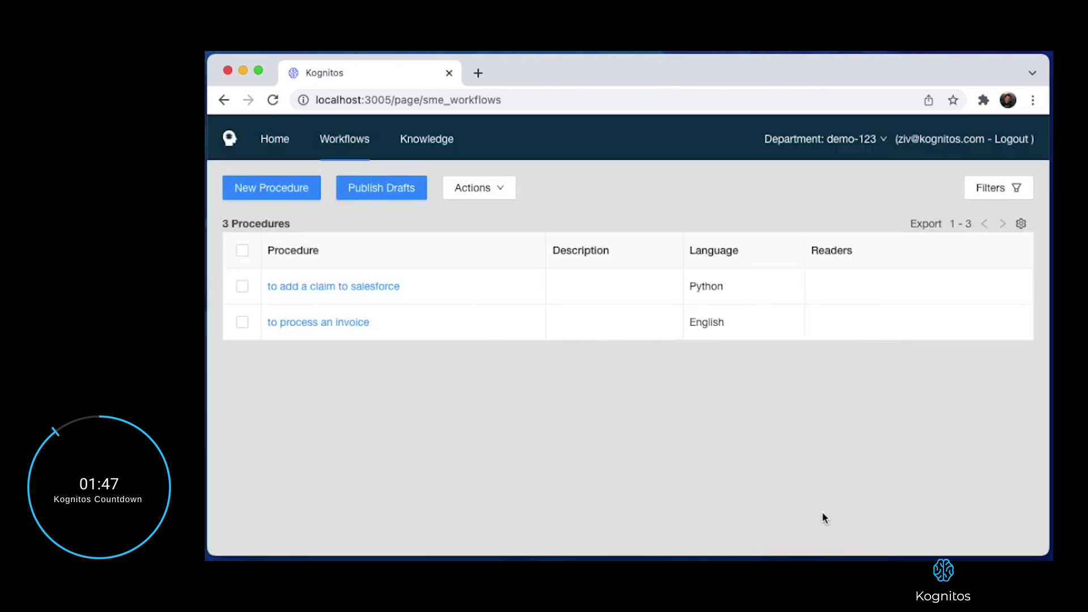
Publish the draft procedures and filter the list to State: Published.
{"action": "left_click", "coordinate": [376, 190]}
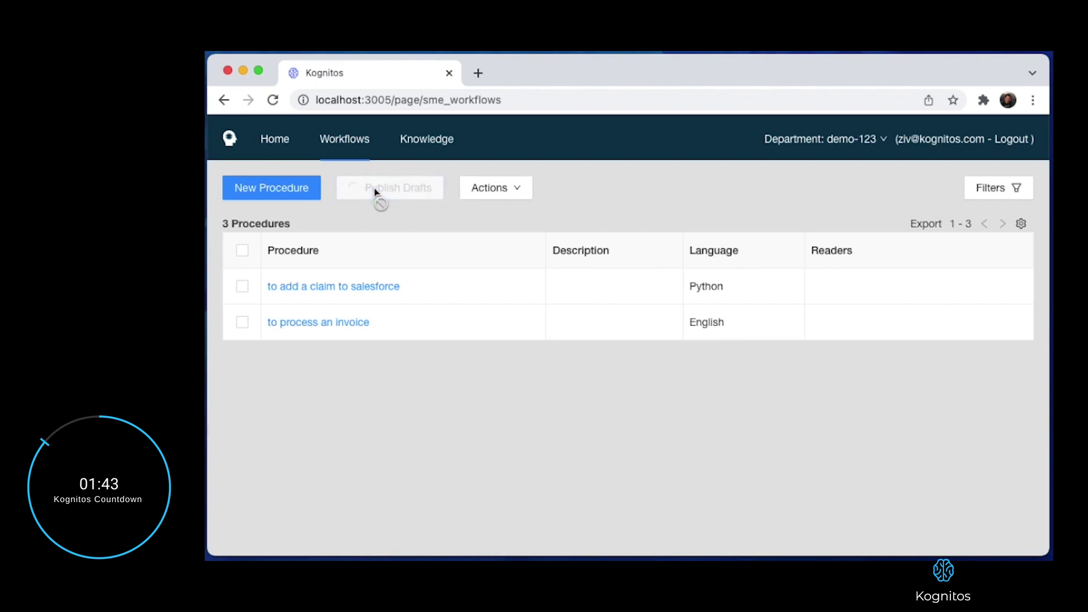
{"action": "left_click", "coordinate": [990, 187]}
{"action": "left_click", "coordinate": [872, 327]}
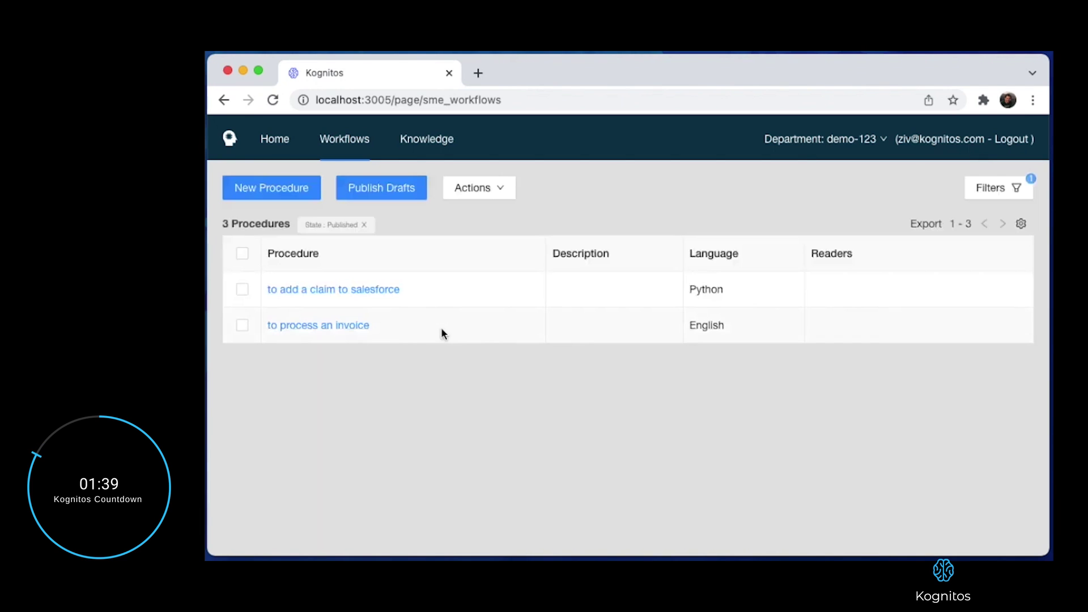
Share 'to process an invoice' with one reader by entering the recipient's e-mail address.
{"action": "left_click", "coordinate": [242, 326]}
{"action": "left_click", "coordinate": [475, 192]}
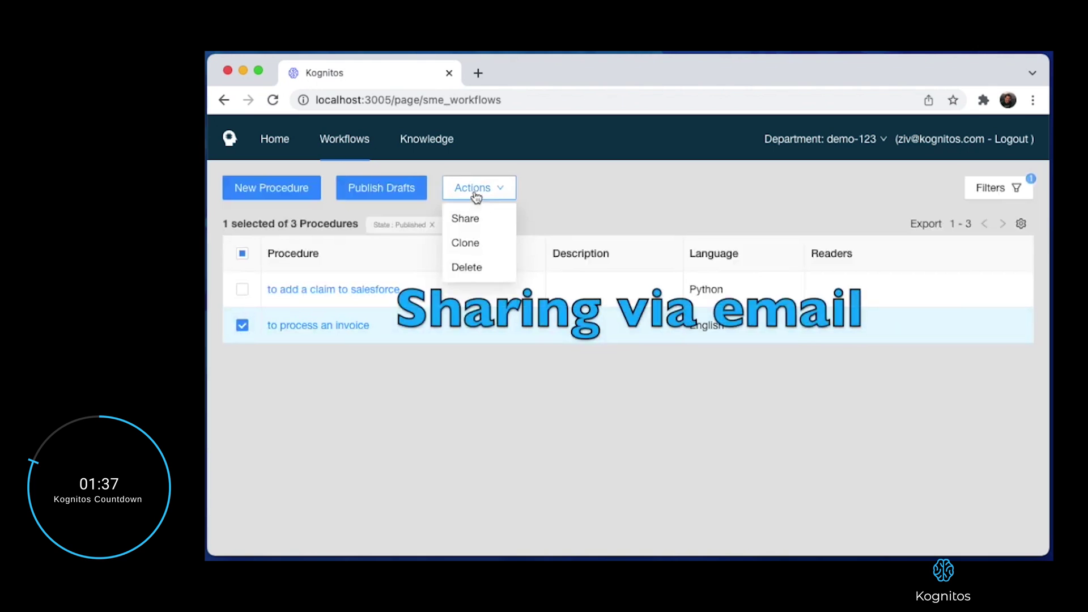
{"action": "left_click", "coordinate": [467, 219]}
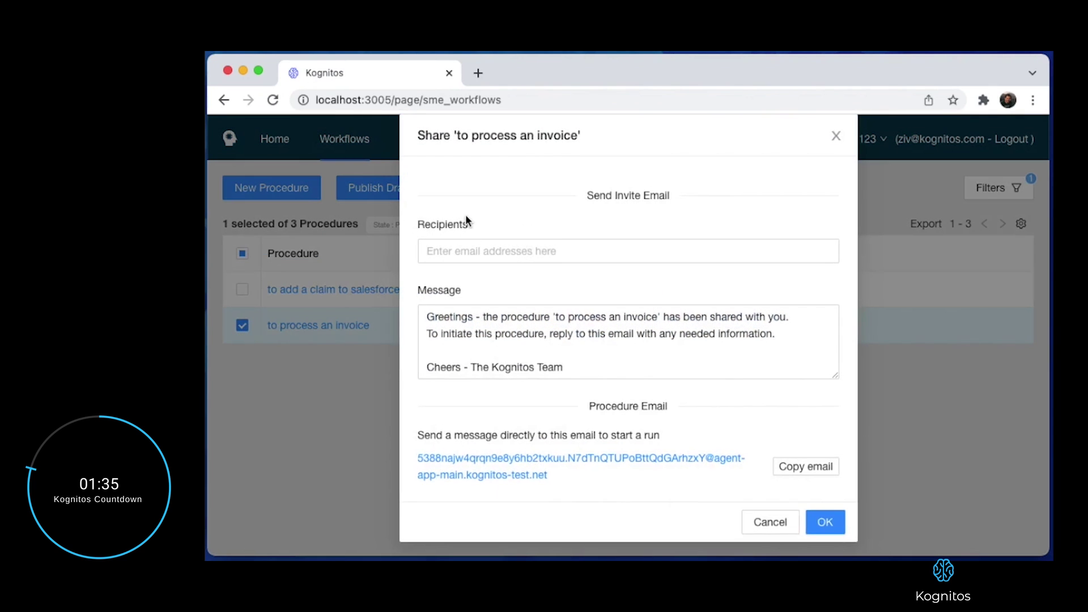
{"action": "left_click", "coordinate": [476, 249]}
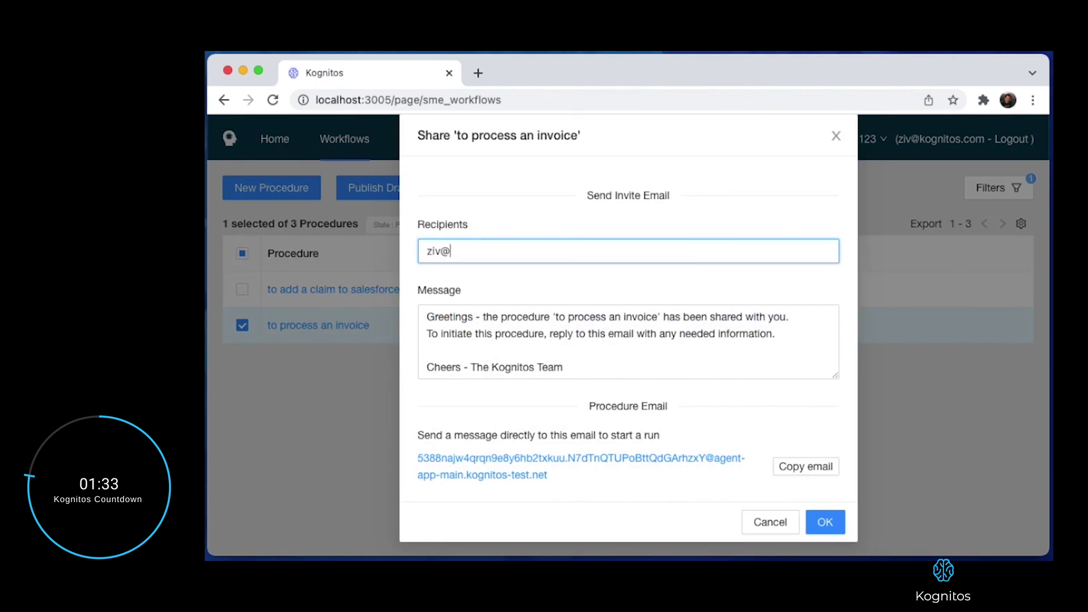
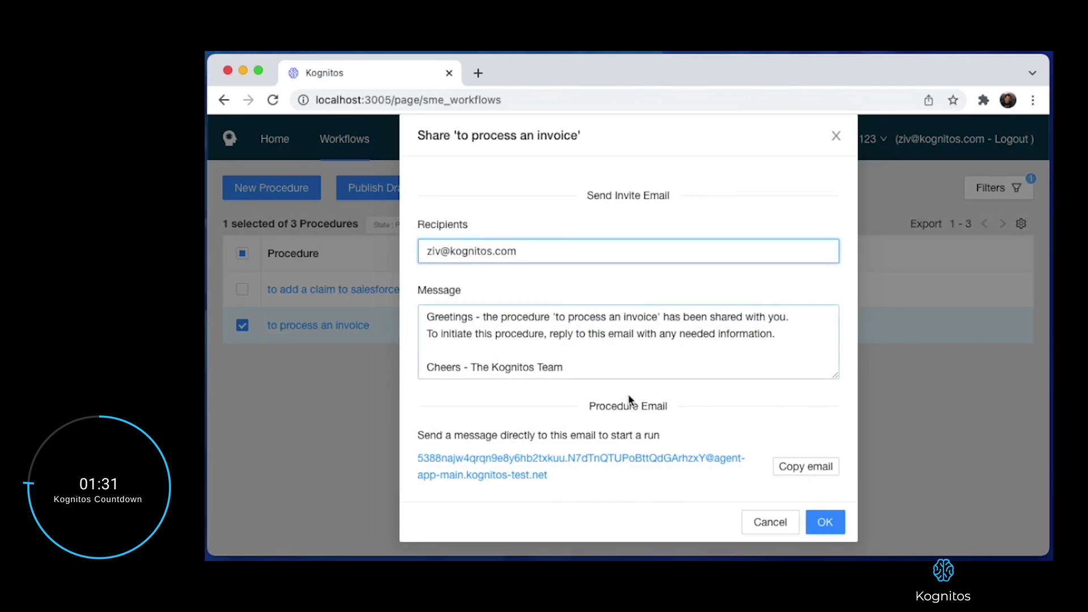
{"action": "left_click", "coordinate": [822, 523]}
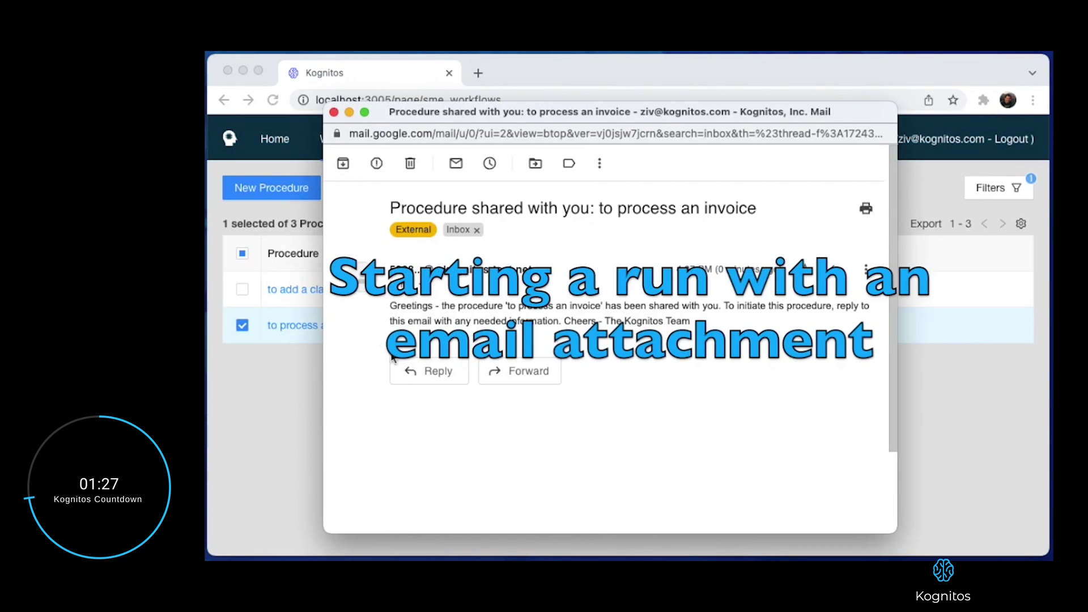
Reply to the 'Procedure shared with you' email with invoice_redacted.png attached and send it.
{"action": "left_click", "coordinate": [418, 375]}
{"action": "left_click_drag", "start_coordinate": [417, 379], "coordinate": [606, 419]}
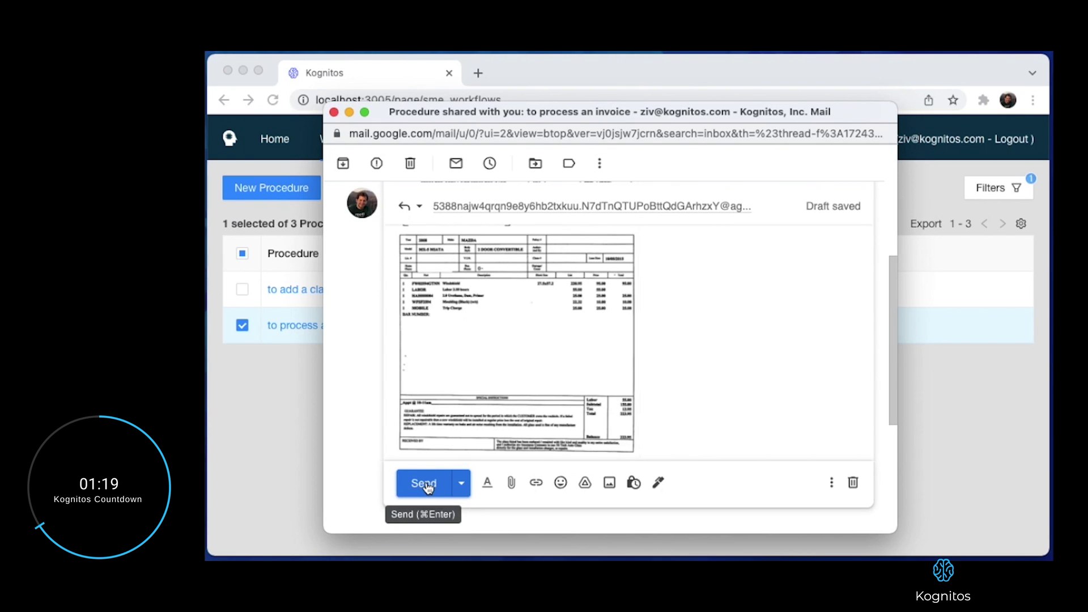
{"action": "left_click", "coordinate": [426, 485]}
Open the Worker run of 'to process an invoice' and expand its log showing the email body and attachment.
{"action": "left_click", "coordinate": [324, 330]}
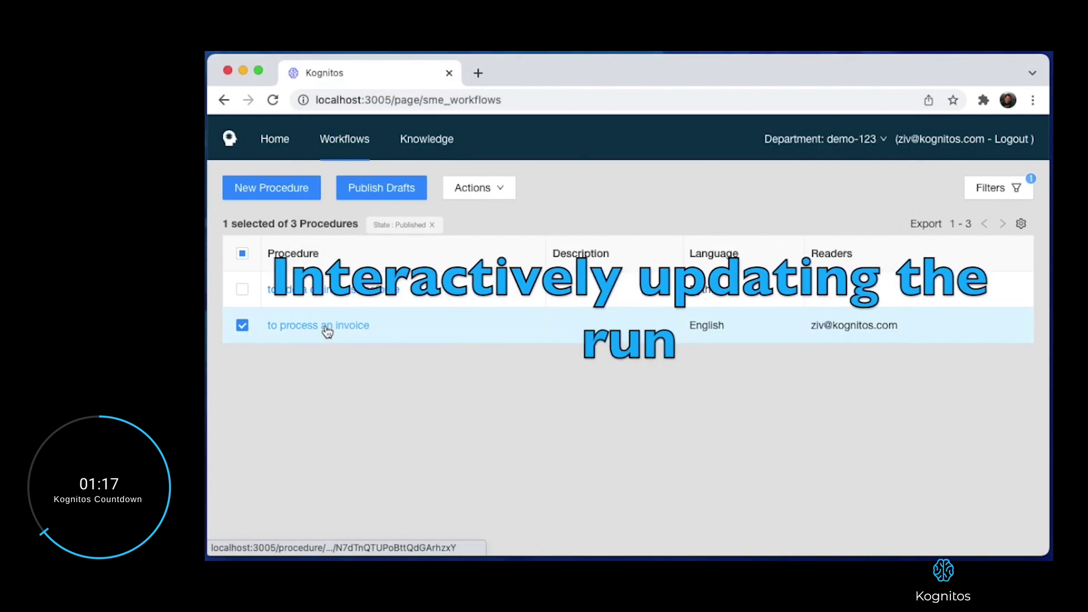
{"action": "left_click", "coordinate": [327, 331]}
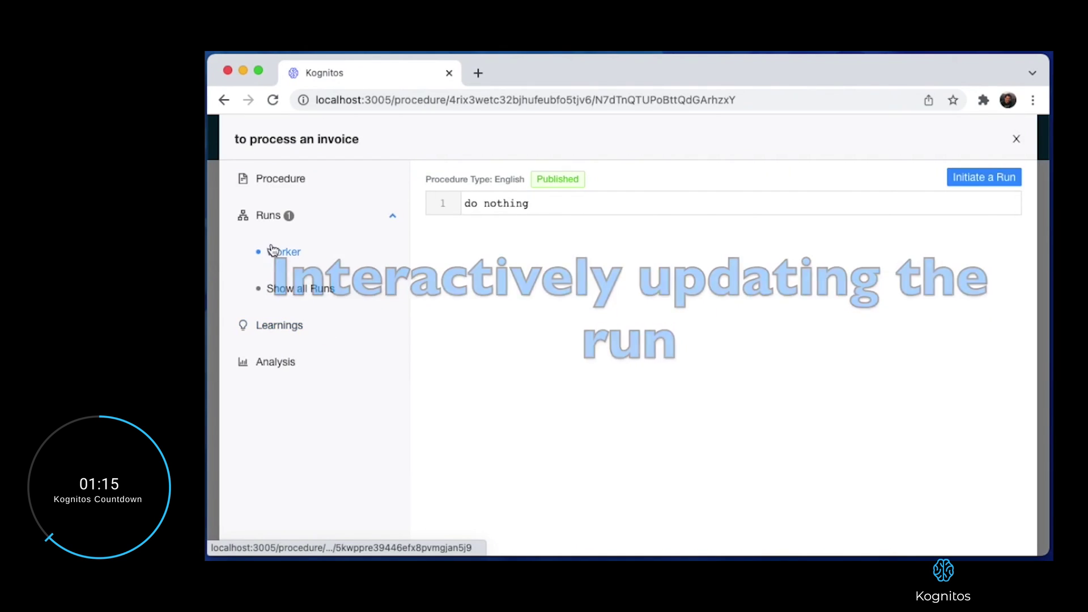
{"action": "left_click", "coordinate": [273, 251]}
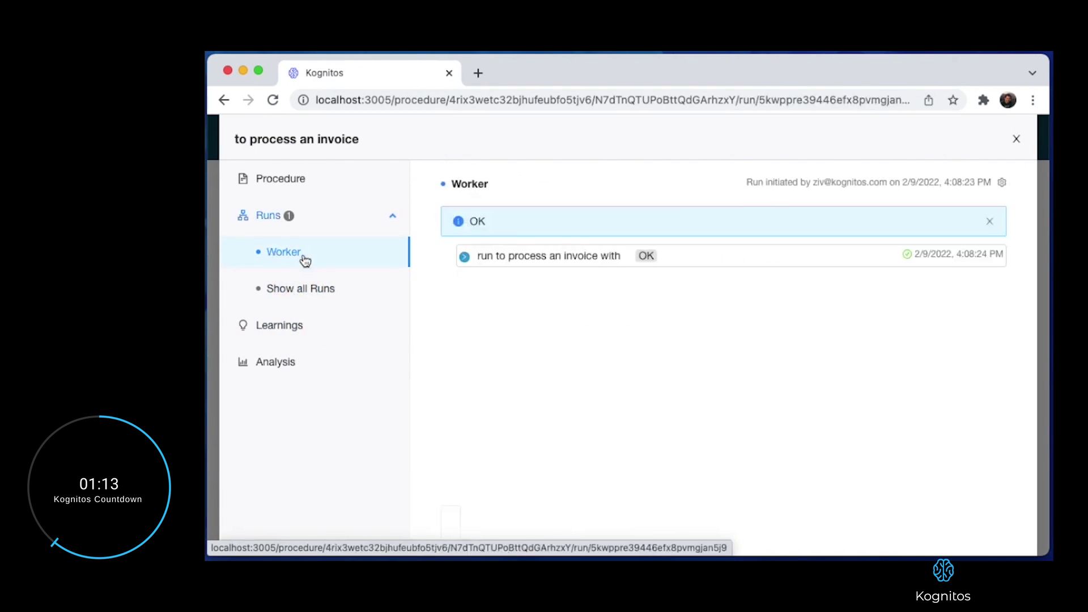
{"action": "left_click", "coordinate": [465, 258]}
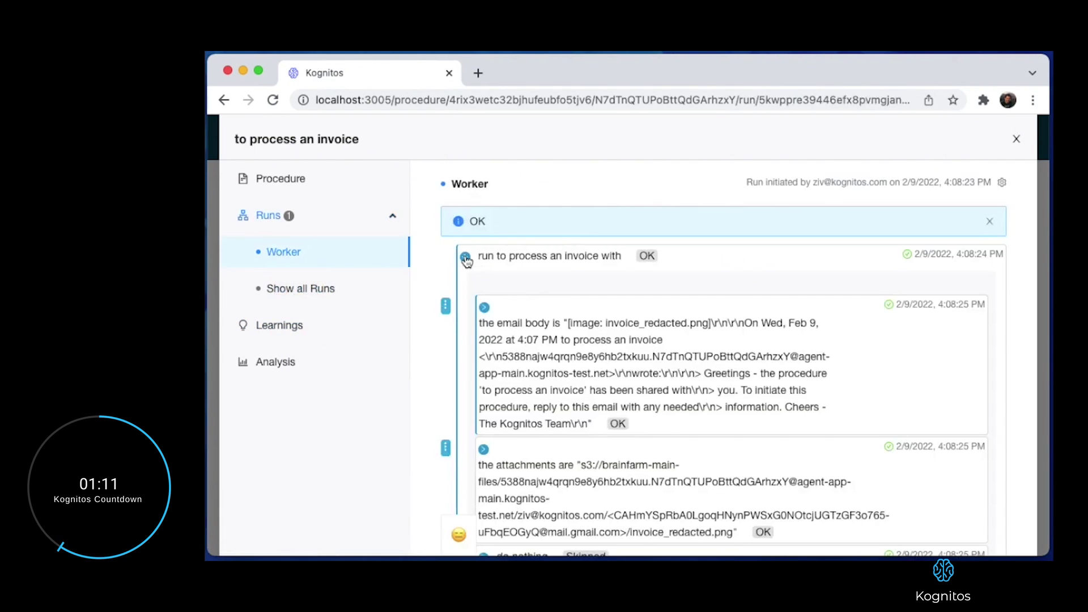
{"action": "scroll", "coordinate": [508, 343], "scroll_direction": "down", "scroll_amount": 5}
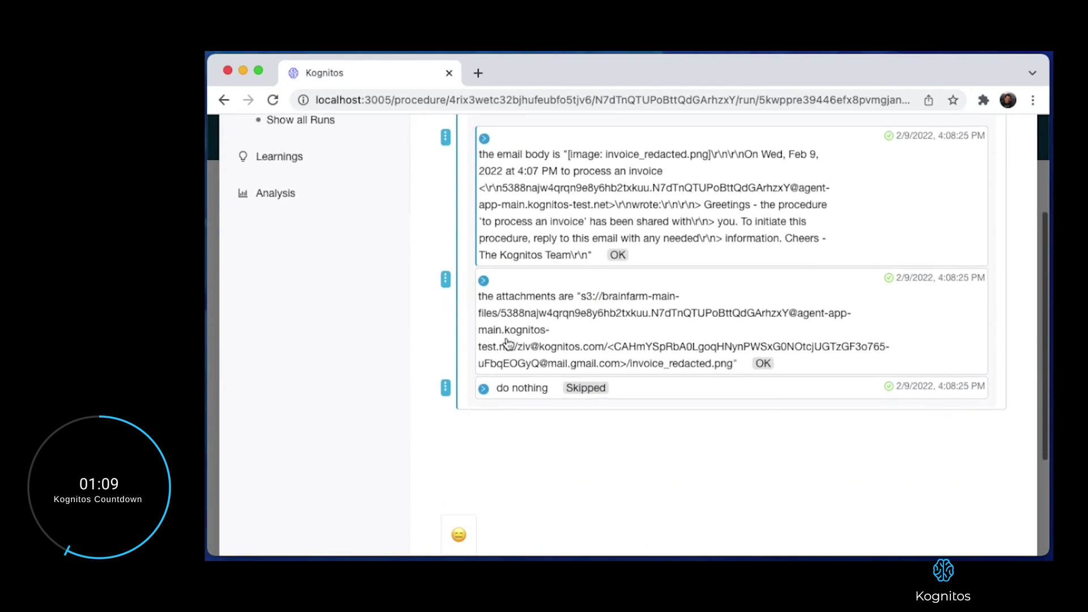
{"action": "scroll", "coordinate": [506, 343], "scroll_direction": "down", "scroll_amount": 3}
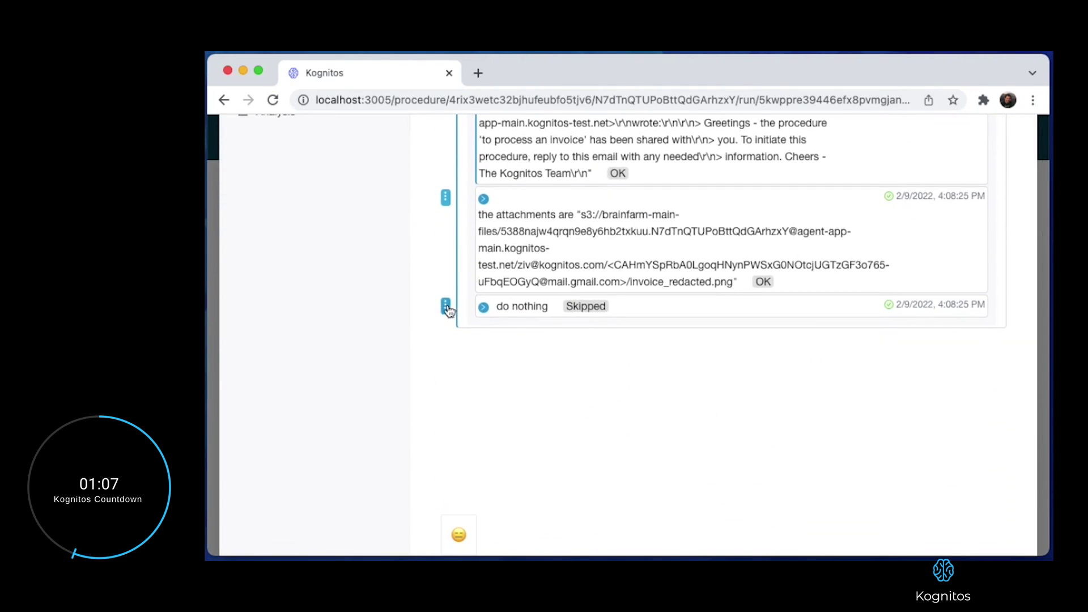
Insert a step about the scanned attachment below 'do nothing' and run it.
{"action": "left_click", "coordinate": [446, 306]}
{"action": "left_click", "coordinate": [483, 429]}
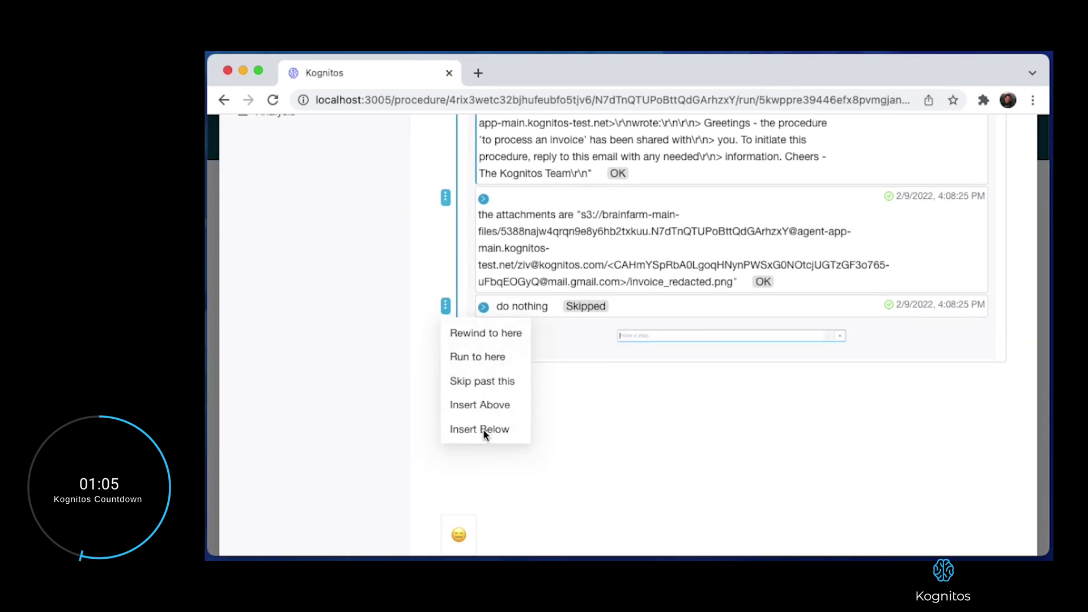
{"action": "type", "text": "The first attachment out of the above is a scanned document"}
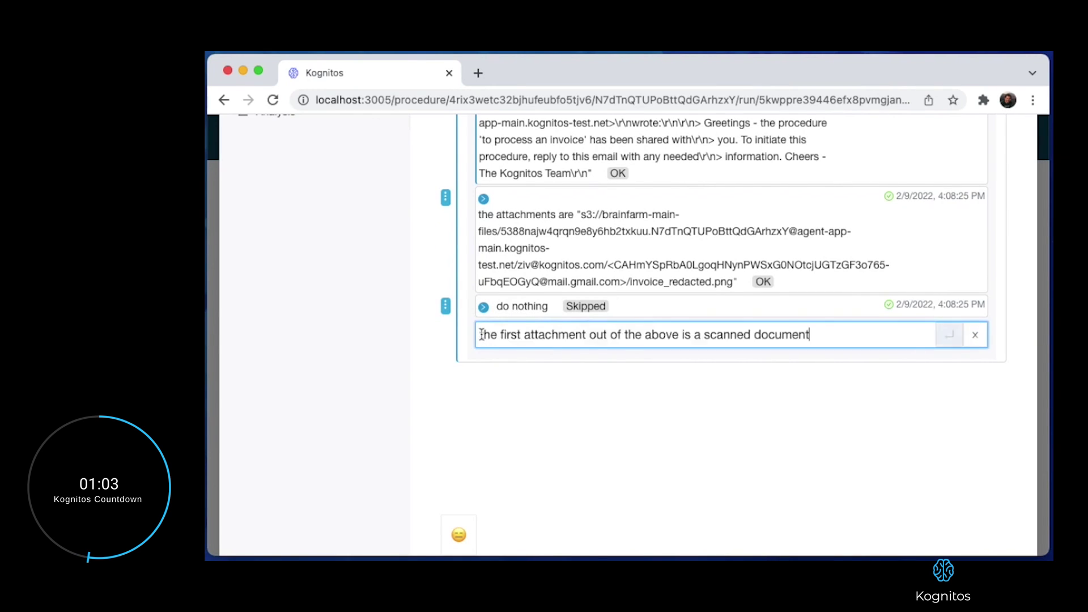
{"action": "key", "text": "Return"}
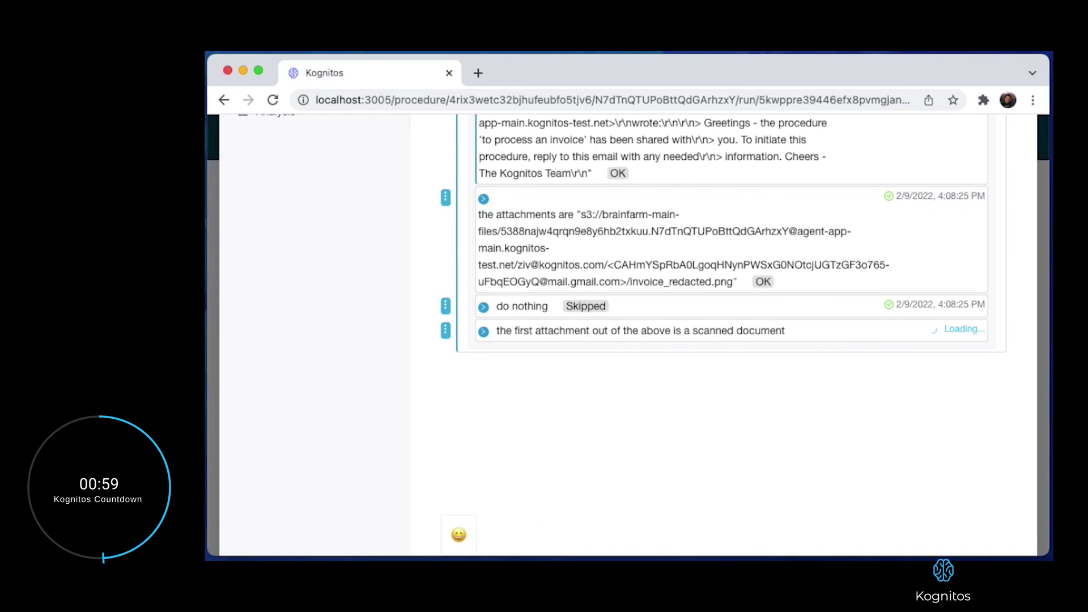
Add a step analyzing the attachment as an invoice and run it.
{"action": "left_click", "coordinate": [446, 331]}
{"action": "left_click", "coordinate": [484, 458]}
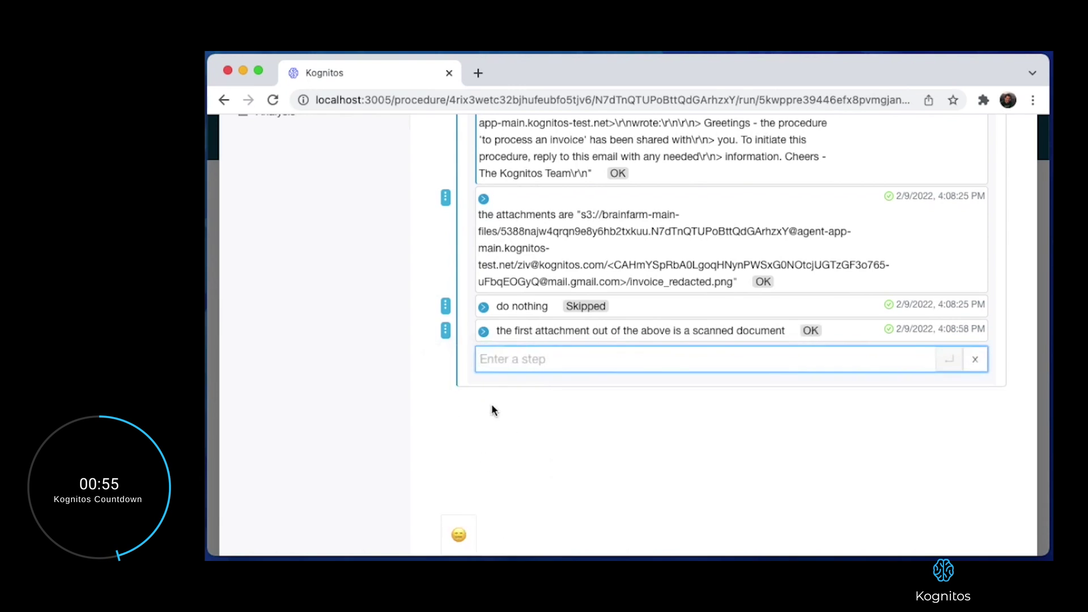
{"action": "left_click", "coordinate": [479, 360]}
{"action": "type", "text": "analyze the attachment as an invoice"}
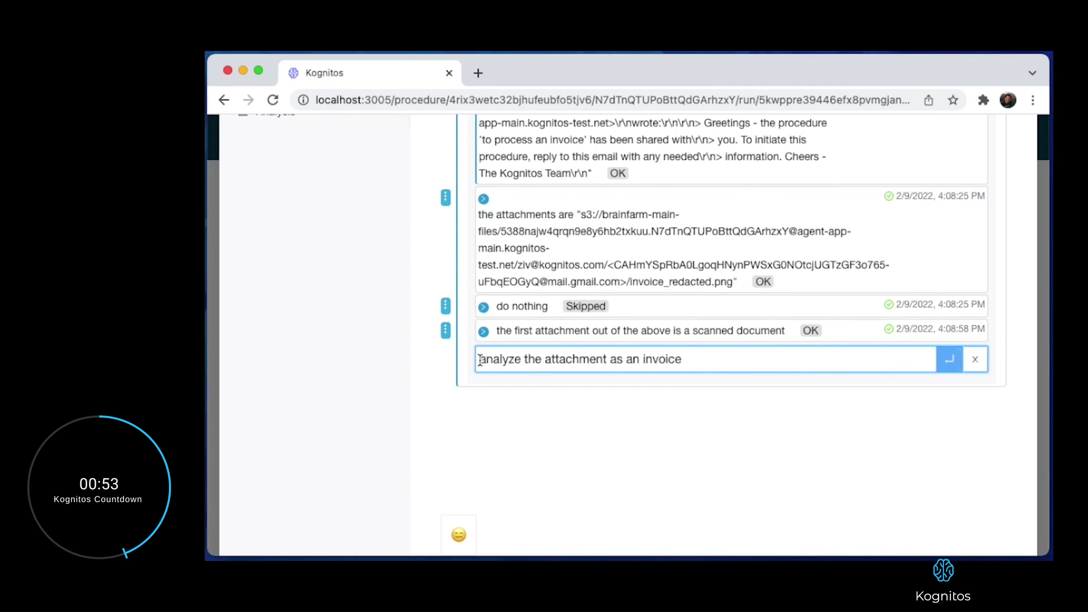
{"action": "key", "text": "Return"}
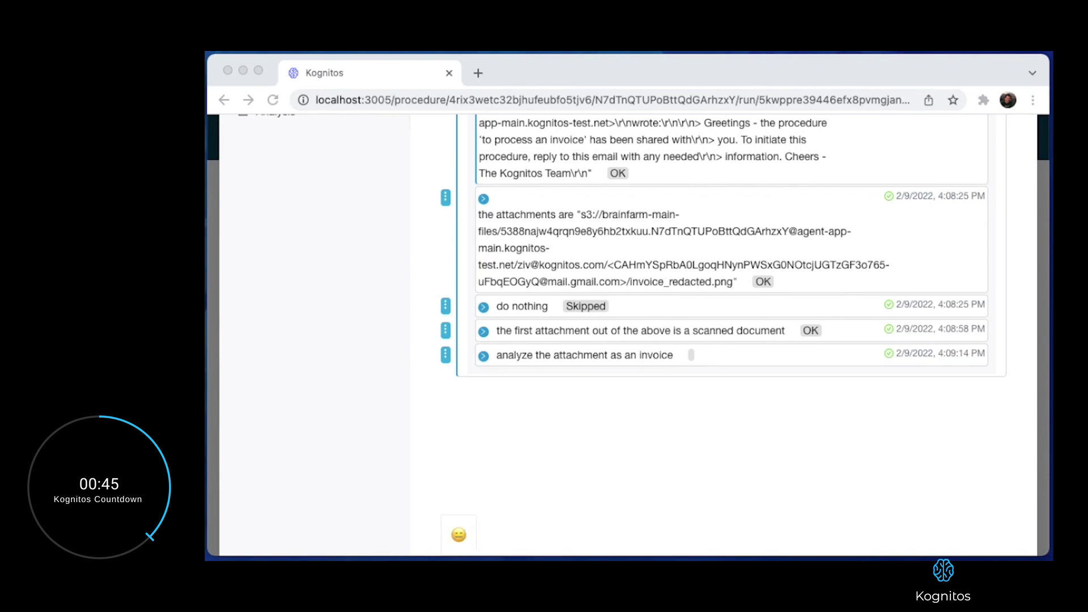
Add and run the step 'add the invoice as a claim to salesforce'.
{"action": "left_click", "coordinate": [446, 355]}
{"action": "left_click", "coordinate": [445, 355]}
{"action": "left_click", "coordinate": [483, 478]}
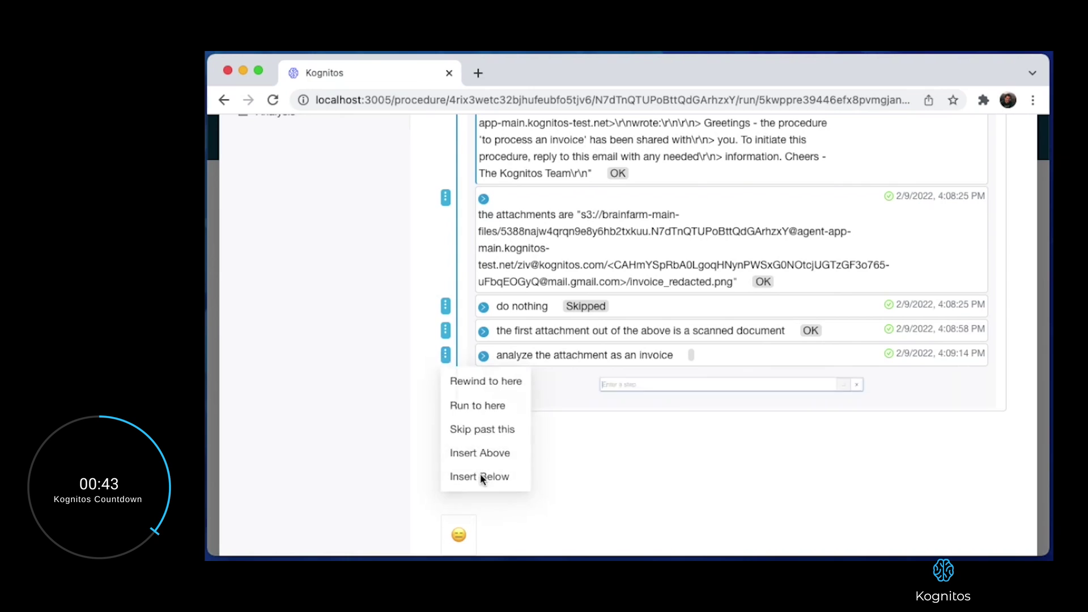
{"action": "type", "text": "add the invoice as a claim to salesforce"}
{"action": "key", "text": "Return"}
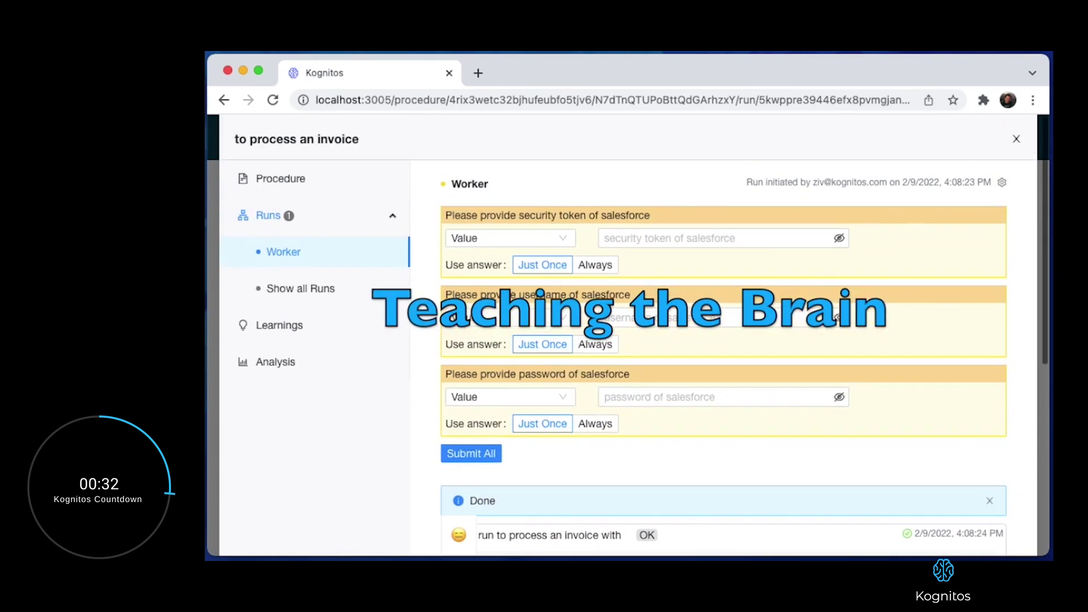
Paste the Salesforce username and password into their credential fields.
{"action": "left_click", "coordinate": [637, 306]}
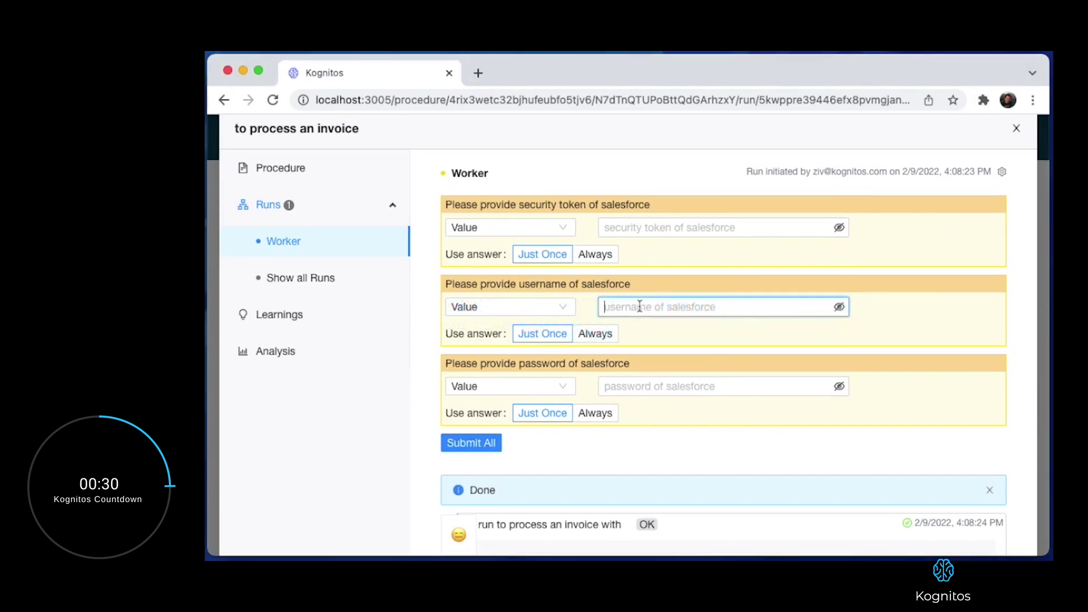
{"action": "key", "text": "super+v"}
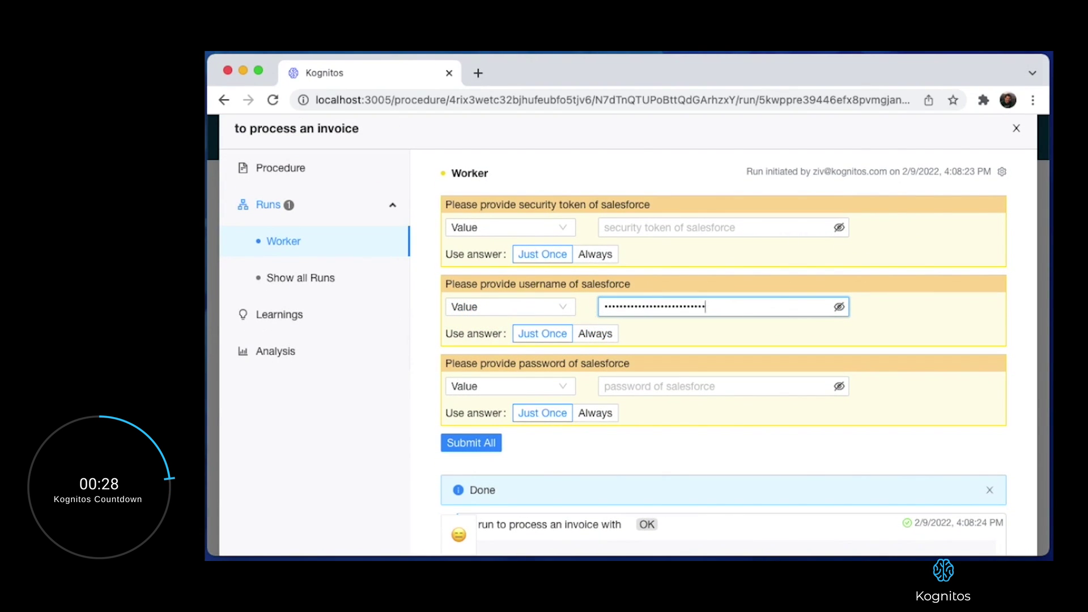
{"action": "key", "text": "super+Tab"}
{"action": "left_click", "coordinate": [683, 385]}
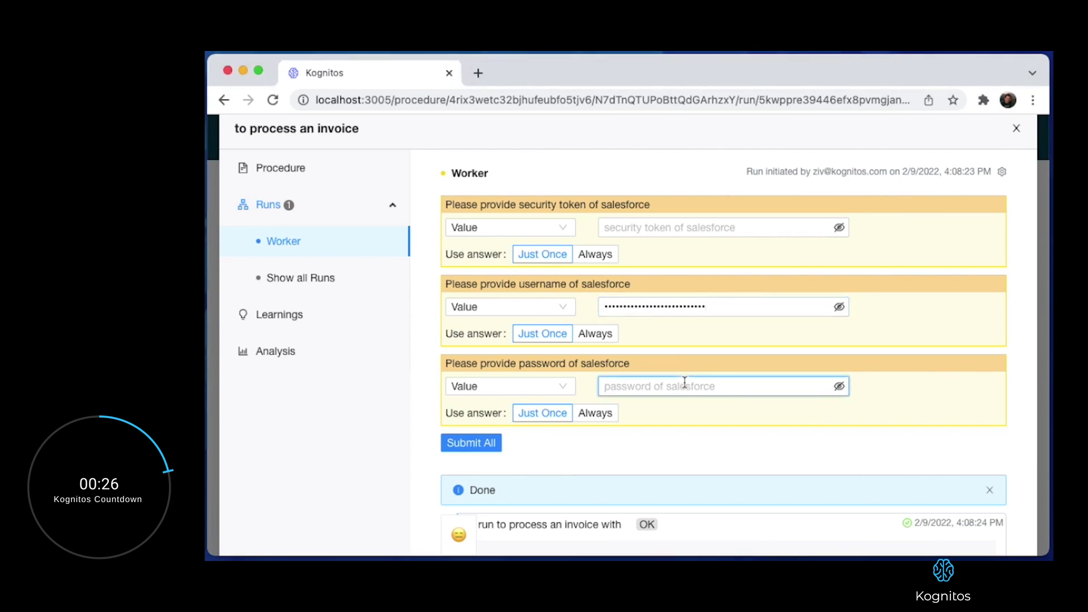
{"action": "key", "text": "super+v"}
{"action": "key", "text": "super+Tab"}
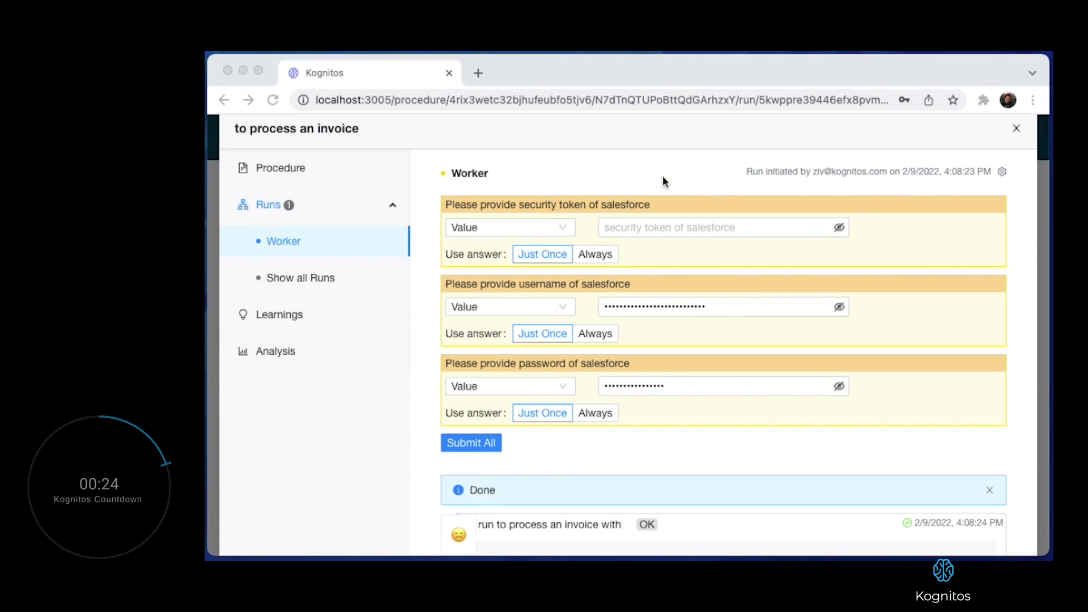
{"action": "key", "text": "super+Tab"}
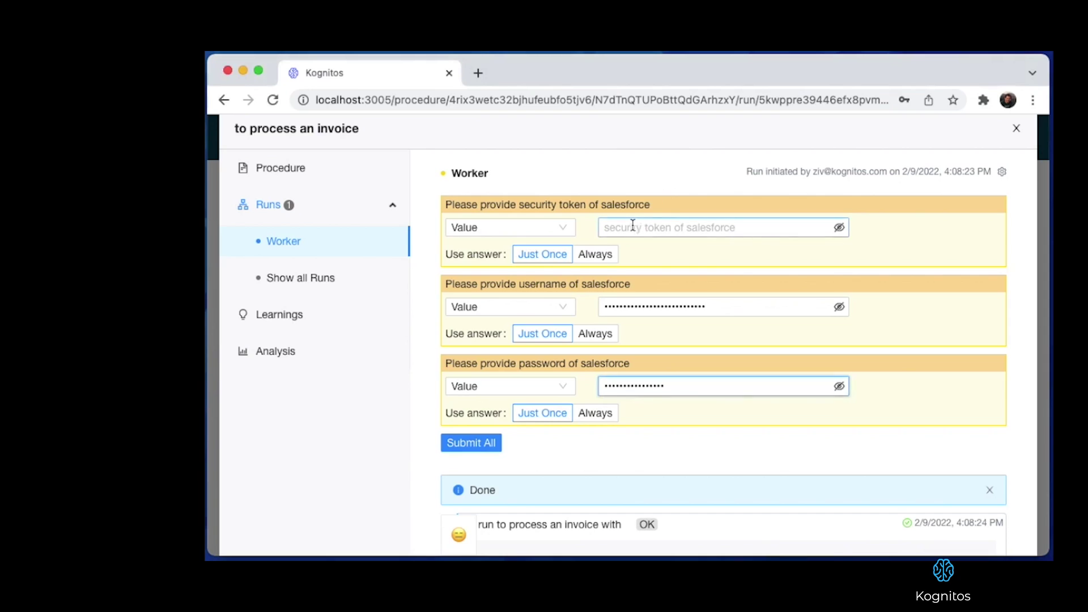
Paste the Salesforce security token, remember the username Always, and submit all credentials.
{"action": "left_click", "coordinate": [633, 227]}
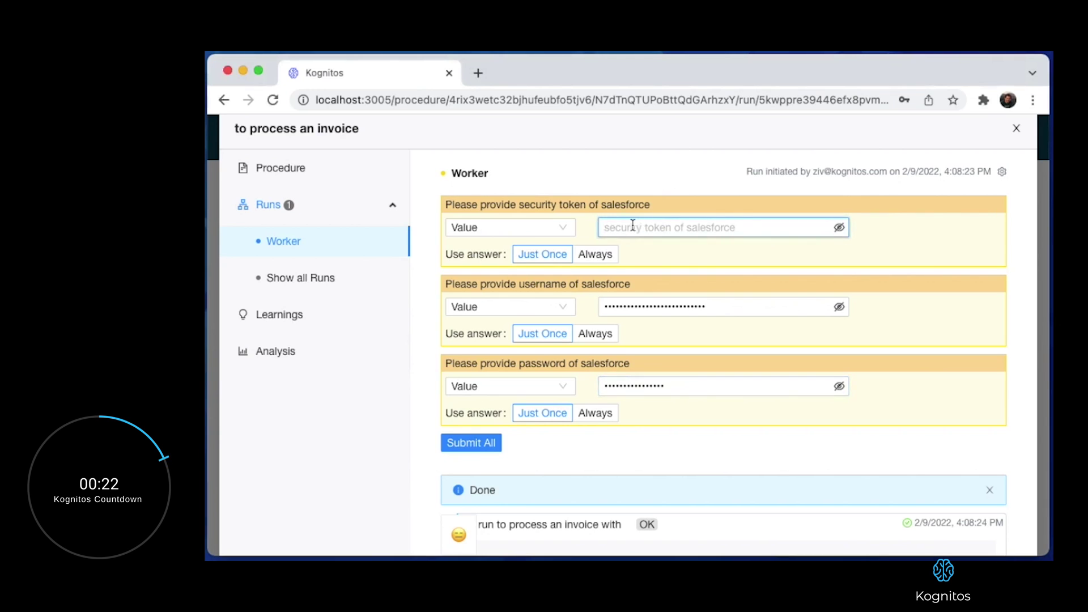
{"action": "key", "text": "super+v"}
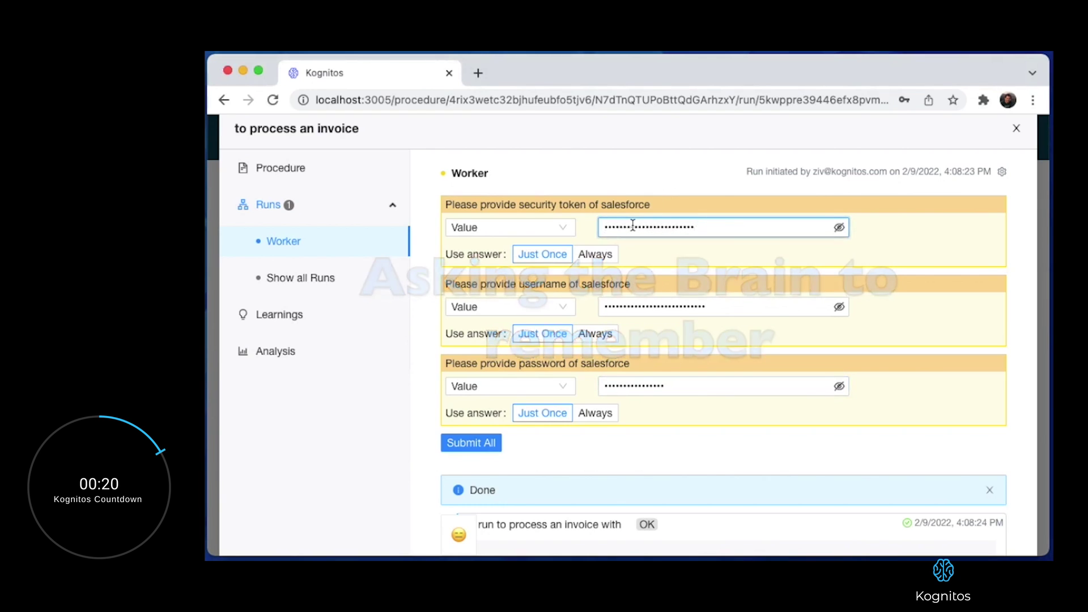
{"action": "left_click", "coordinate": [596, 336]}
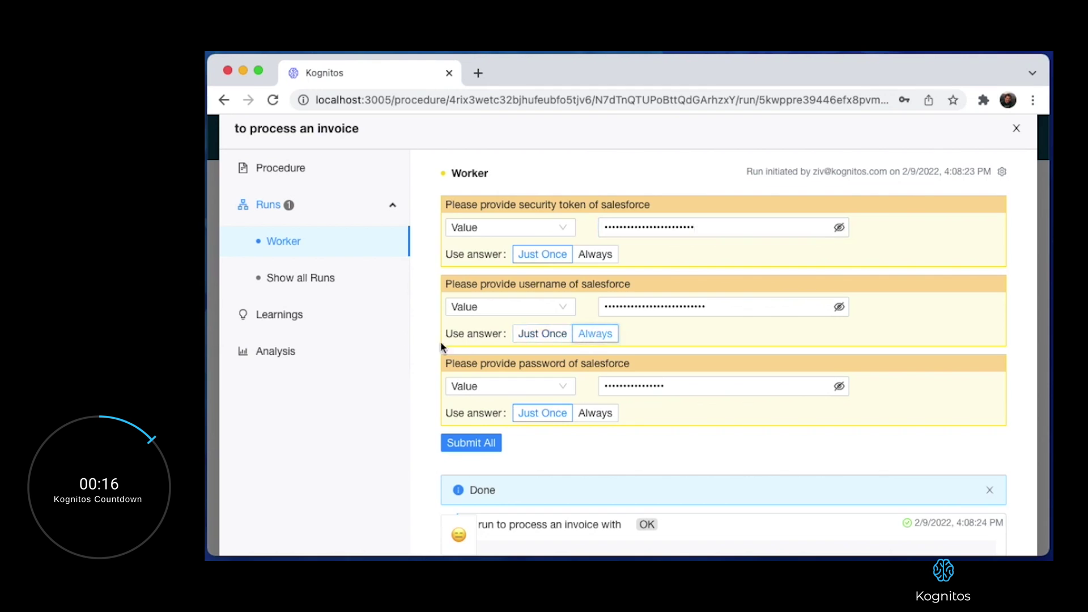
{"action": "left_click", "coordinate": [482, 443]}
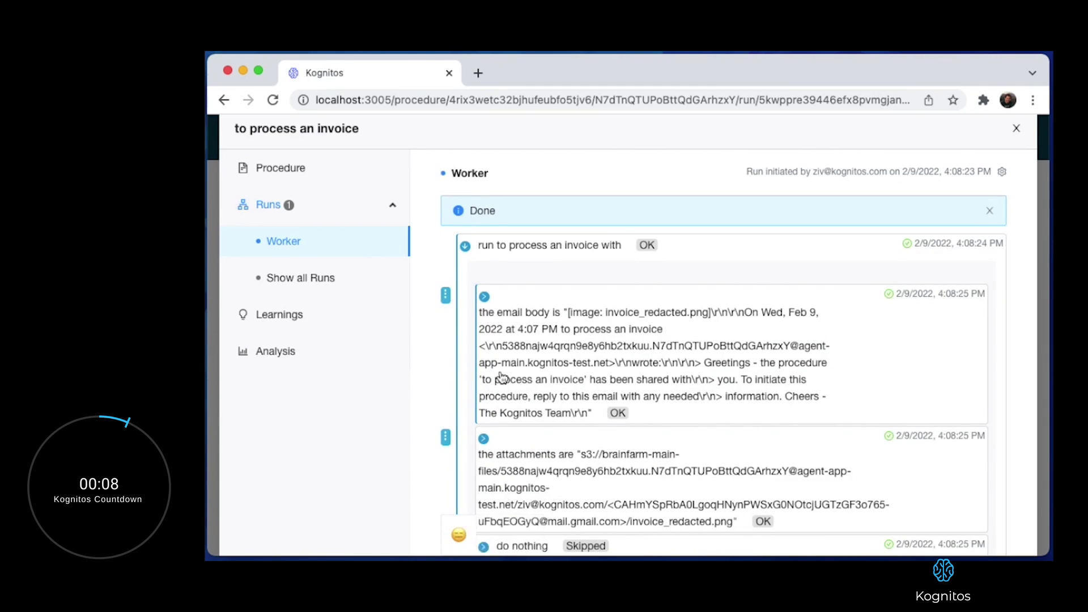
Expand the add-claim step's 'the claim' card and select the claim Name 0194.
{"action": "scroll", "coordinate": [501, 379], "scroll_direction": "down", "scroll_amount": 3}
{"action": "scroll", "coordinate": [501, 379], "scroll_direction": "down", "scroll_amount": 2}
{"action": "left_click", "coordinate": [485, 338]}
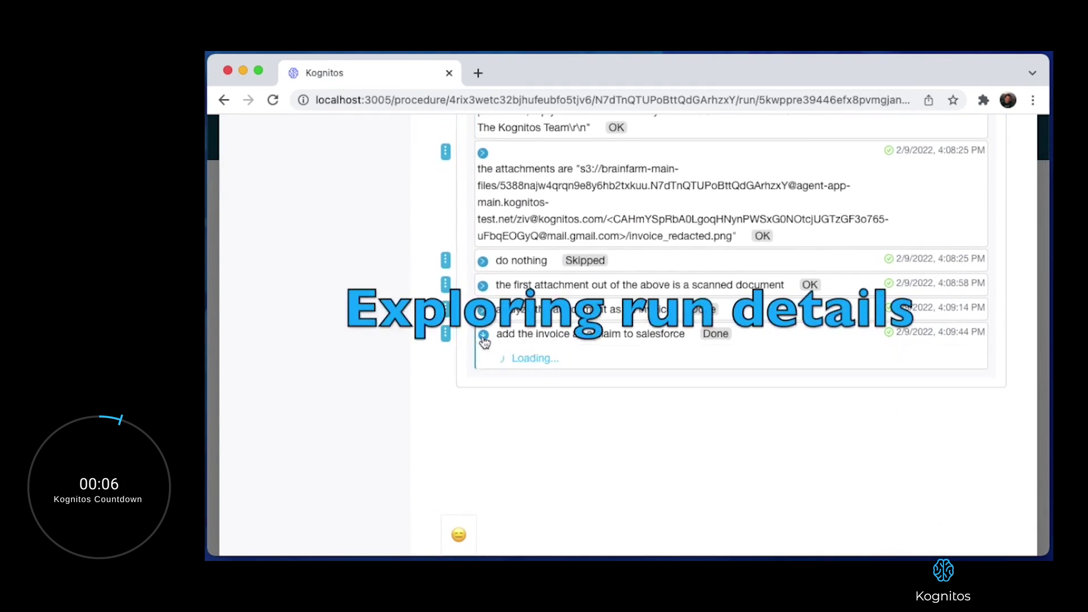
{"action": "scroll", "coordinate": [510, 397], "scroll_direction": "down", "scroll_amount": 1}
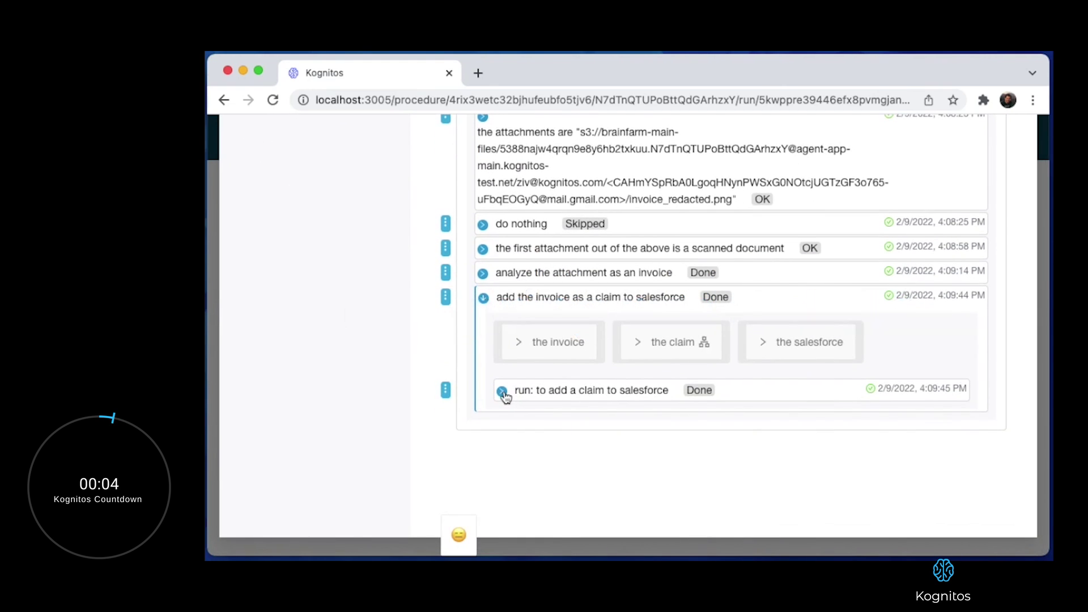
{"action": "left_click", "coordinate": [633, 346]}
{"action": "scroll", "coordinate": [504, 404], "scroll_direction": "down", "scroll_amount": 3}
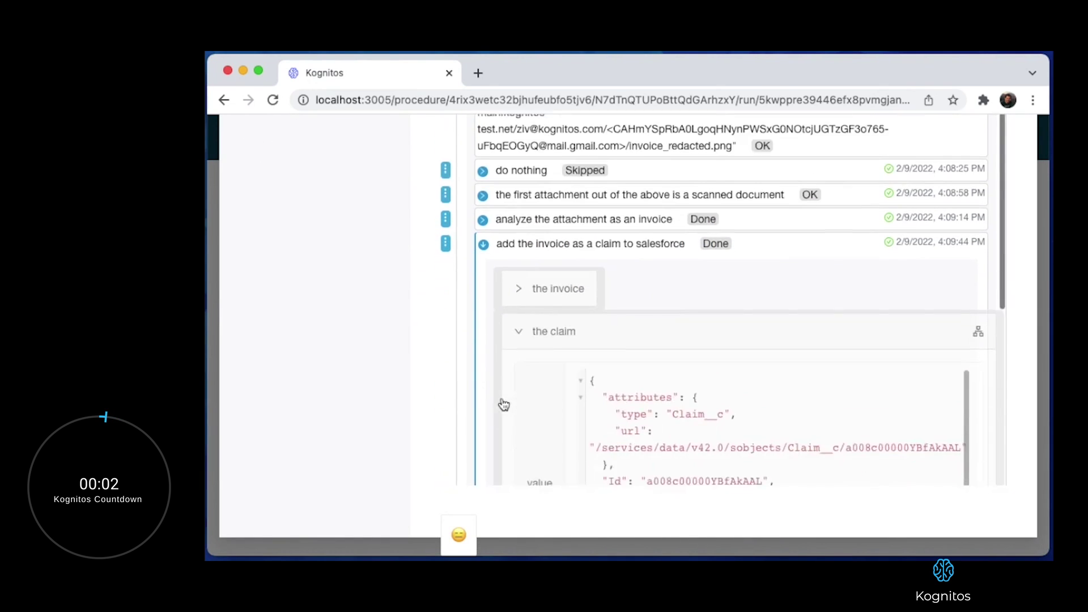
{"action": "double_click", "coordinate": [667, 429]}
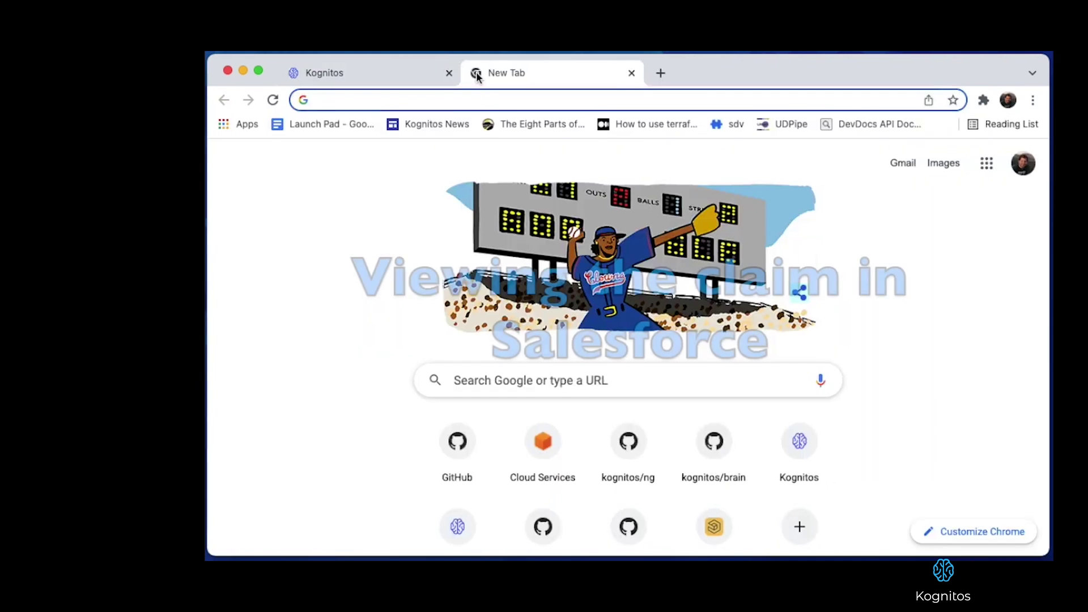
Go to Salesforce claim 0194's record page (Hi Tech Auto Glass, total 223.95) via its pasted URL.
{"action": "type", "text": "https://kognitos-dev-ed.lightning.force.com/lightning/r/Claim__c/a008c00000YBfAkAAL/view"}
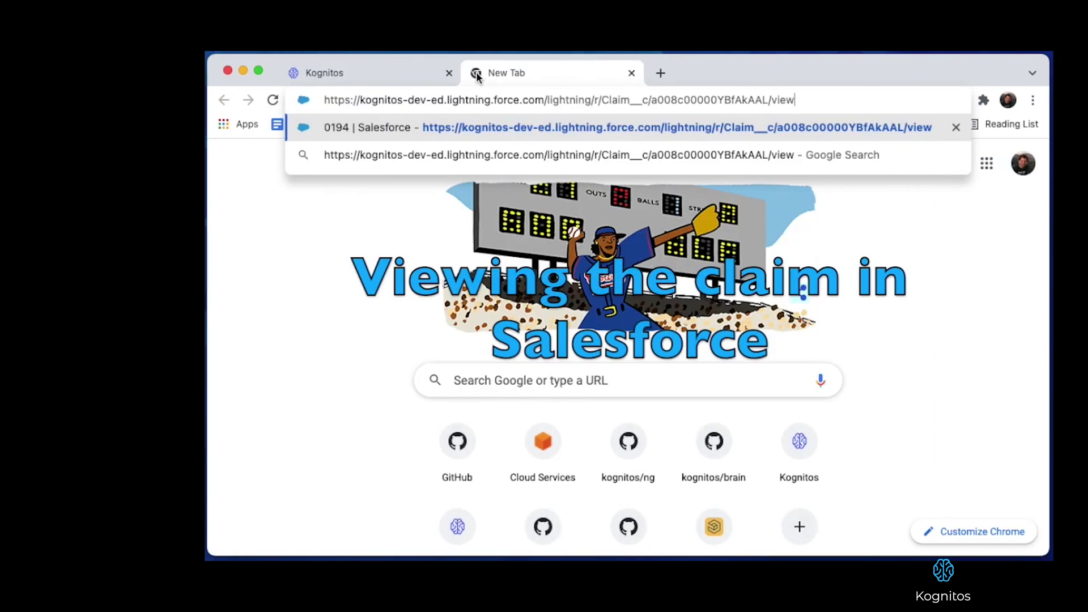
{"action": "key", "text": "Return"}
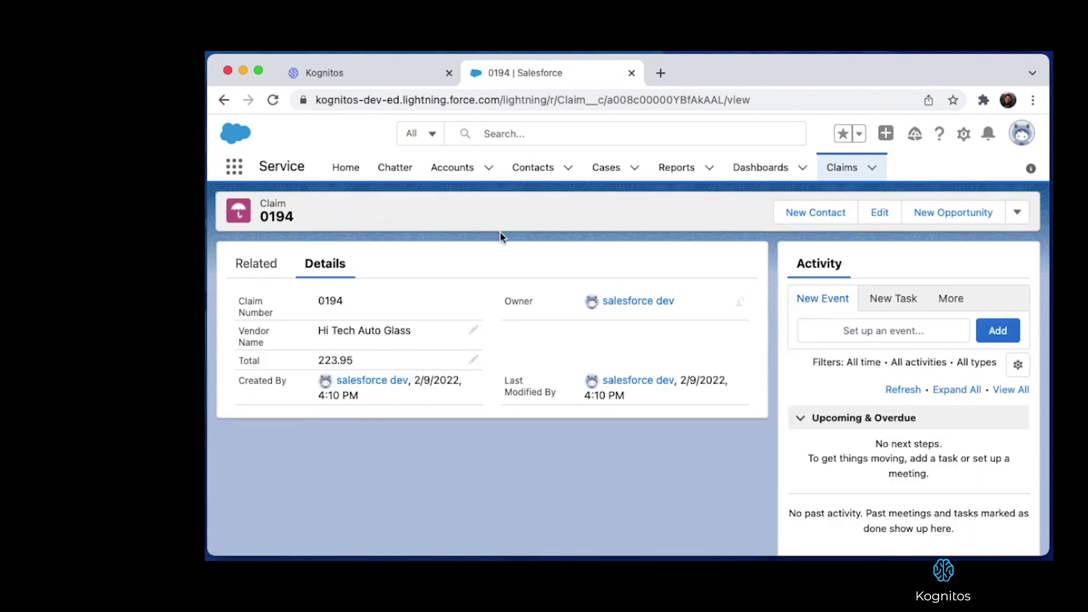
Open the procedure's Learnings page in Kognitos.
{"action": "left_click", "coordinate": [387, 70]}
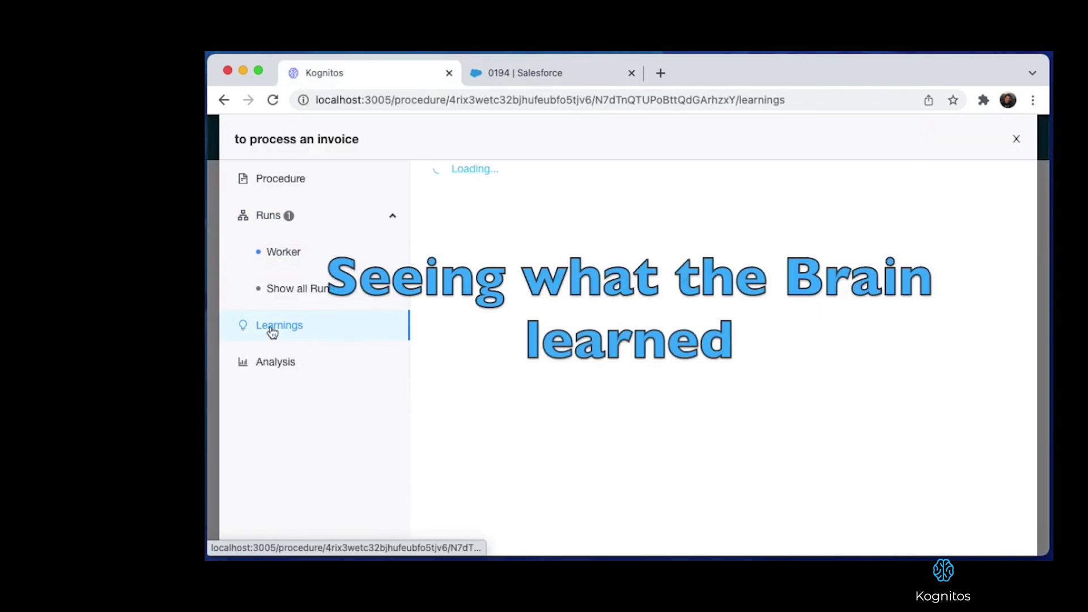